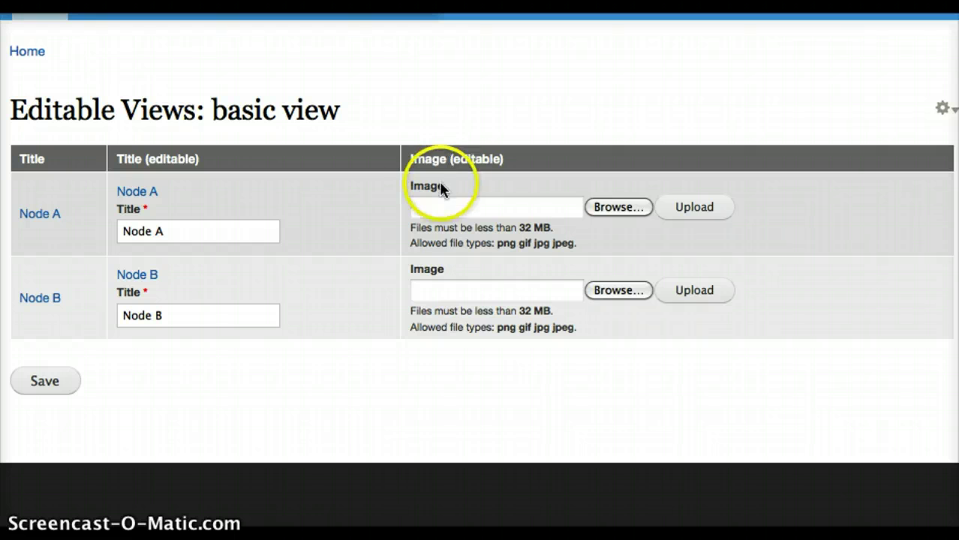
# Change the first row's title to "Node A changed" and the second row's title to "Node B this too!".
pyautogui.click(196, 238)
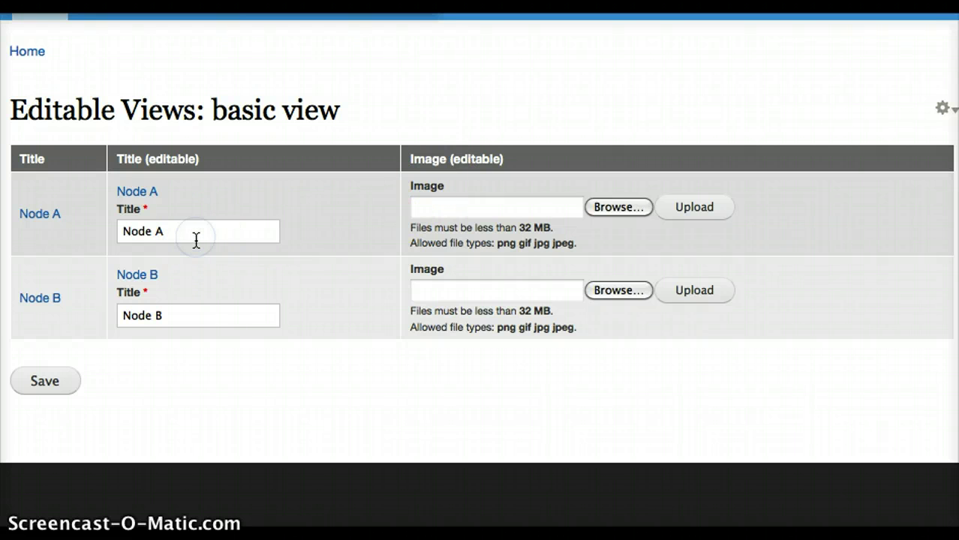
pyautogui.write('changed')
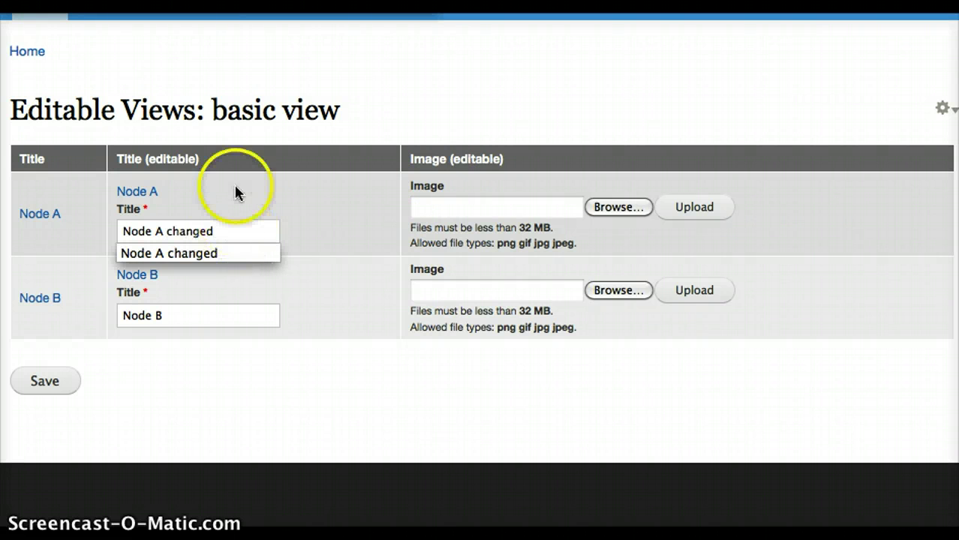
pyautogui.click(202, 322)
pyautogui.write('t')
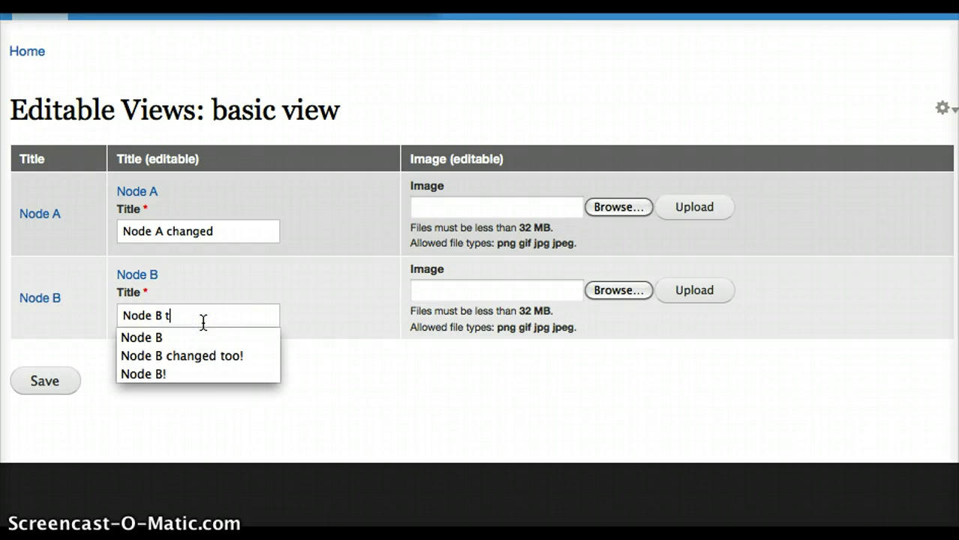
pyautogui.write('his too!')
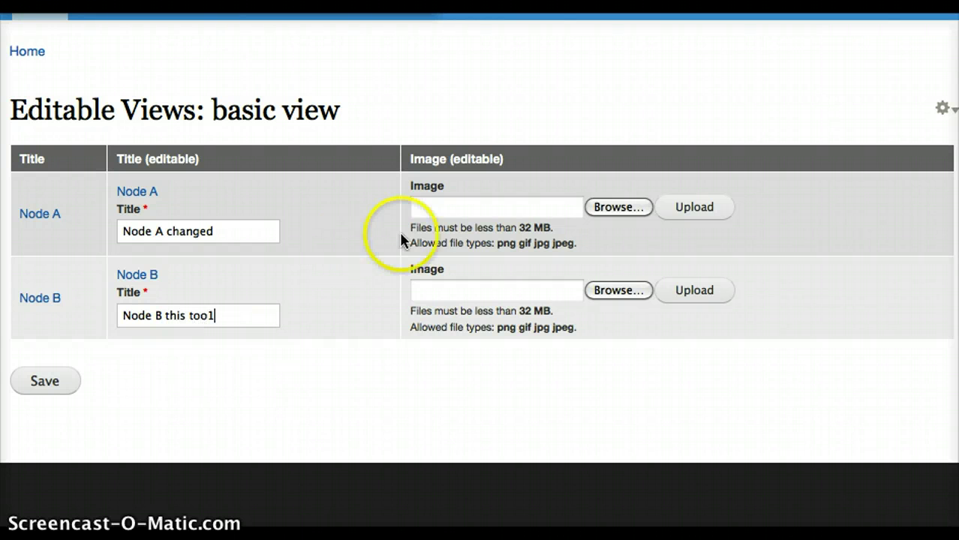
# Choose B1_bl.jpg as Node A's image and save the edited rows.
pyautogui.click(619, 210)
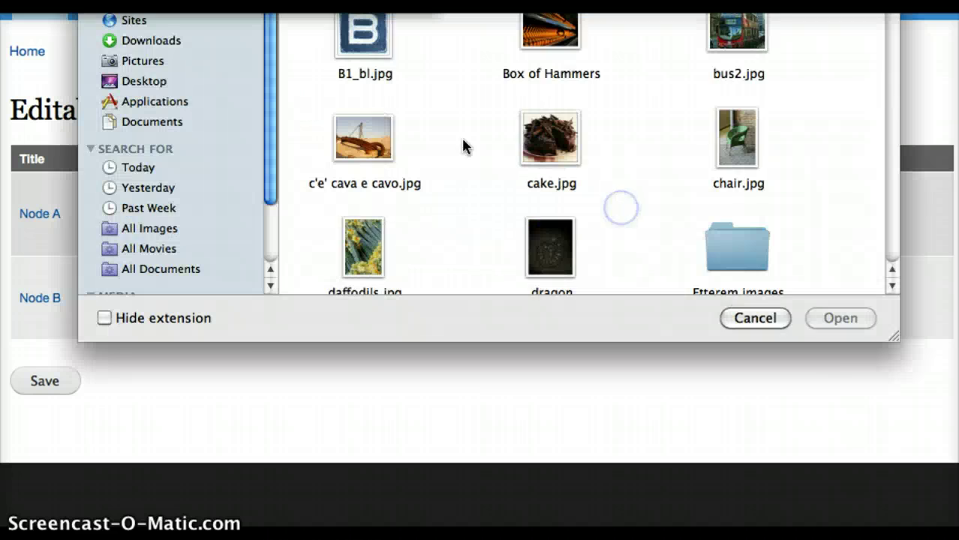
pyautogui.doubleClick(353, 32)
pyautogui.click(39, 381)
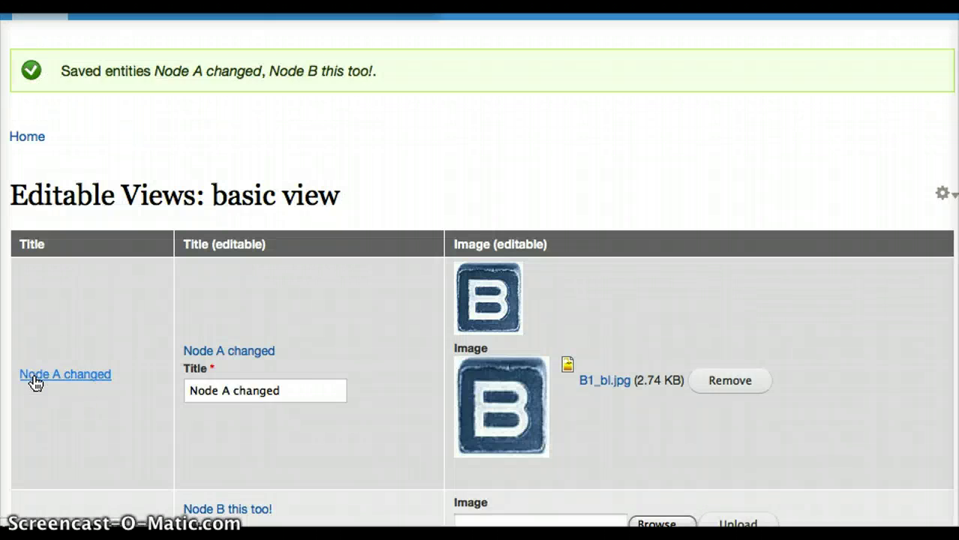
# Check the saved titles and image on the pages of both nodes, and return to the editable view.
pyautogui.click(304, 336)
pyautogui.scroll(-3, 305, 336)
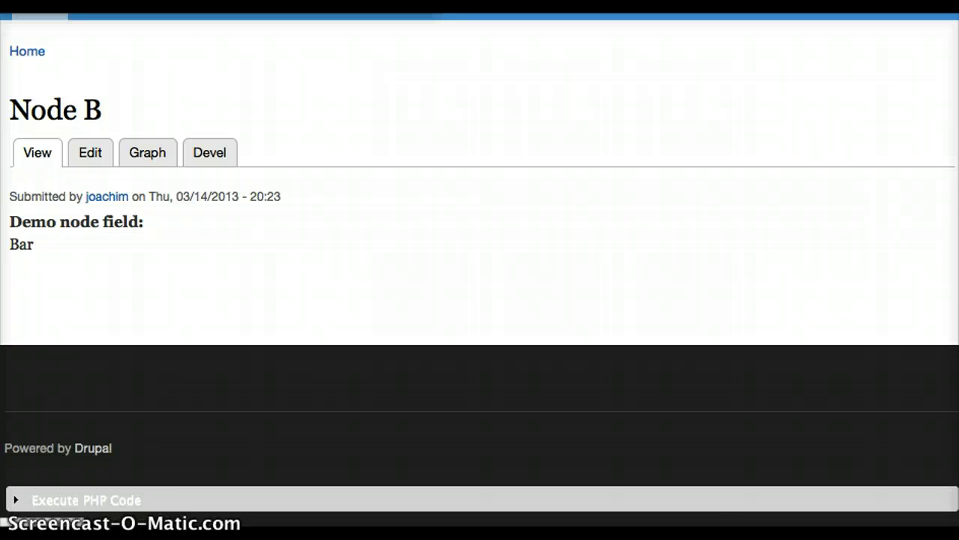
pyautogui.moveTo(45, 6)
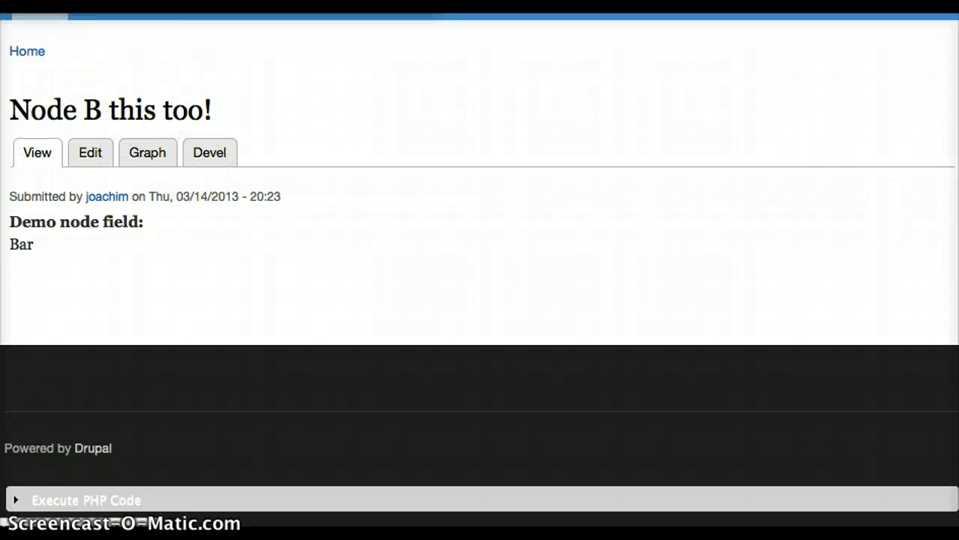
pyautogui.click(159, 210)
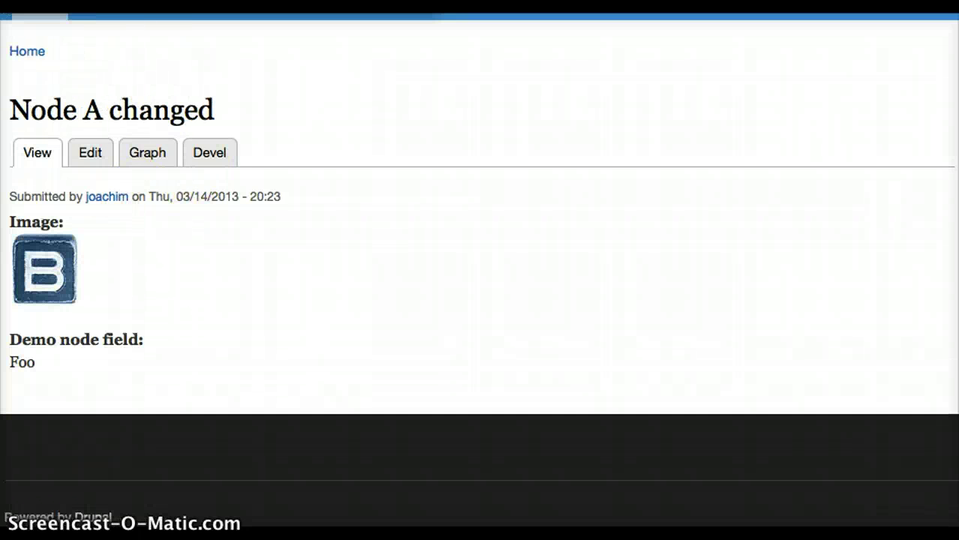
pyautogui.click(236, 226)
pyautogui.click(178, 226)
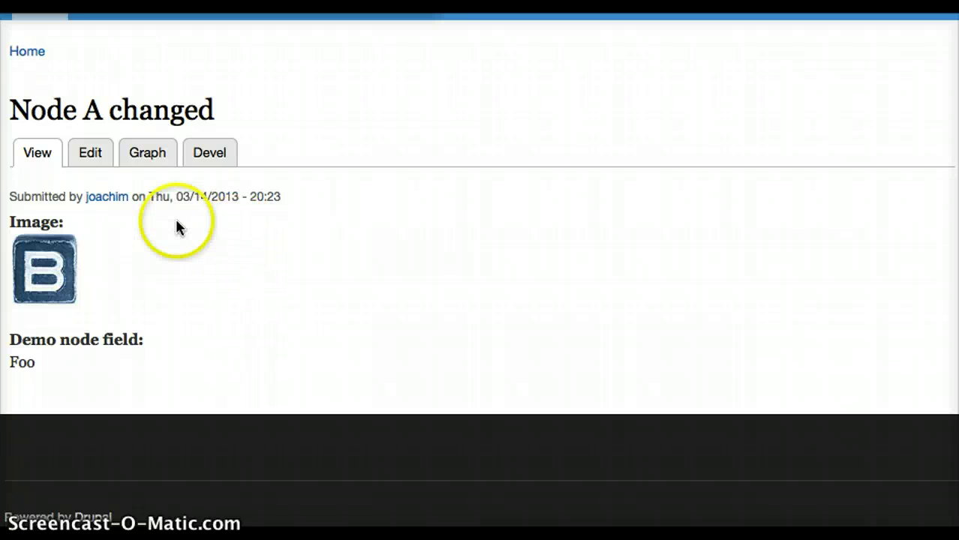
pyautogui.click(168, 217)
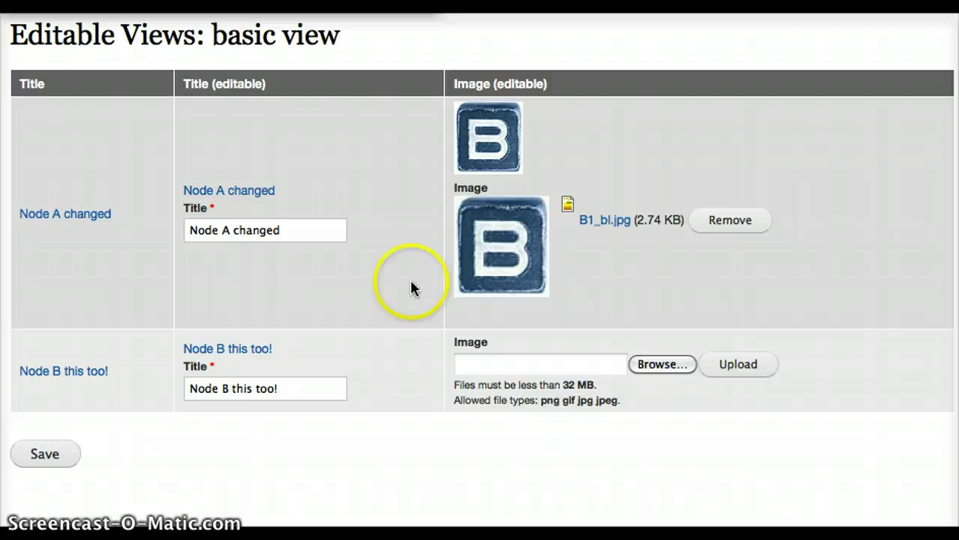
# Open the basic view's configuration for editing and examine its Editable table format and its fields.
pyautogui.click(941, 32)
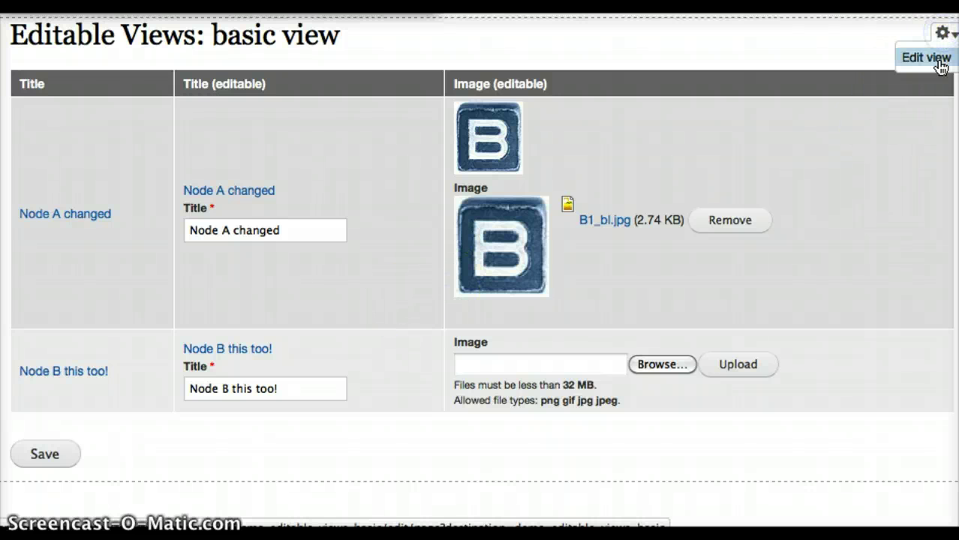
pyautogui.click(937, 64)
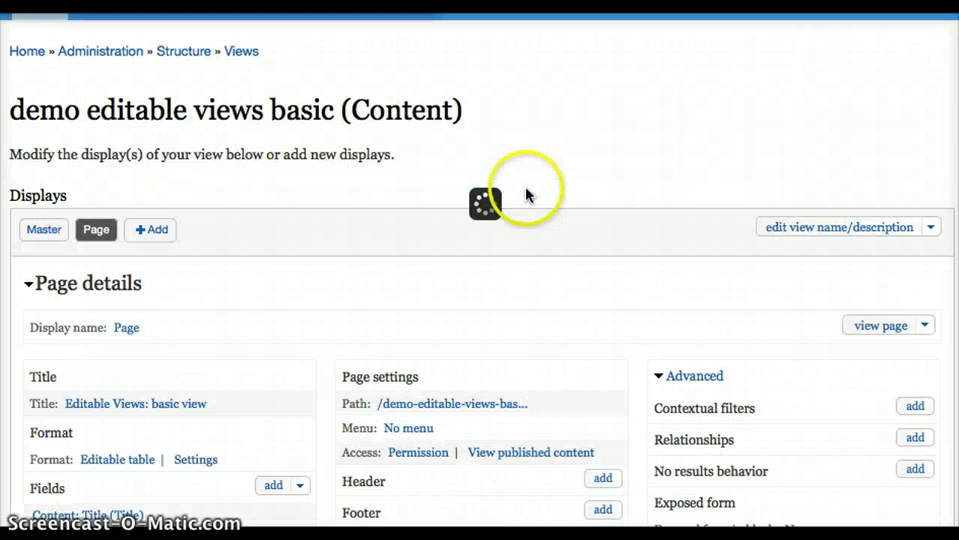
pyautogui.scroll(-4, 190, 340)
pyautogui.scroll(-1, 189, 340)
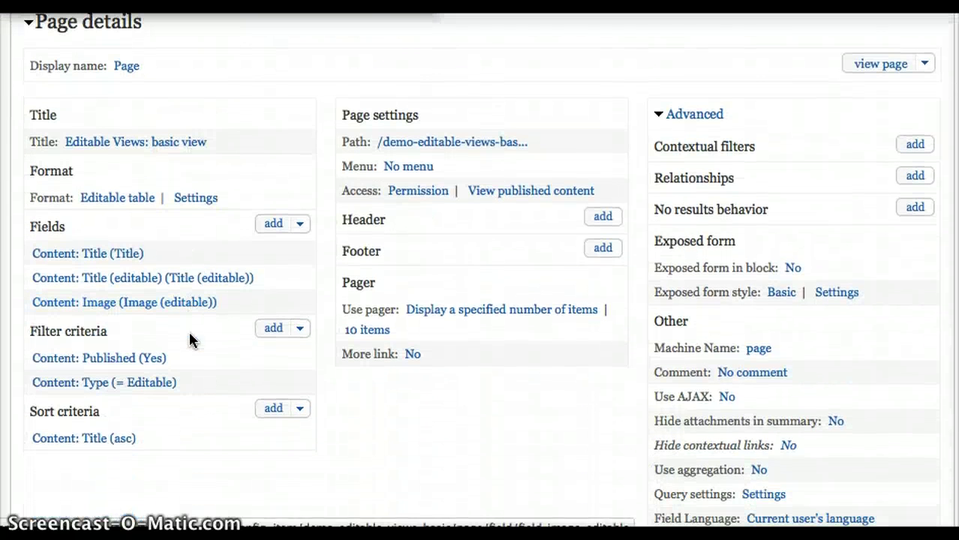
pyautogui.moveTo(32, 198); pyautogui.dragTo(160, 193)
pyautogui.click(154, 169)
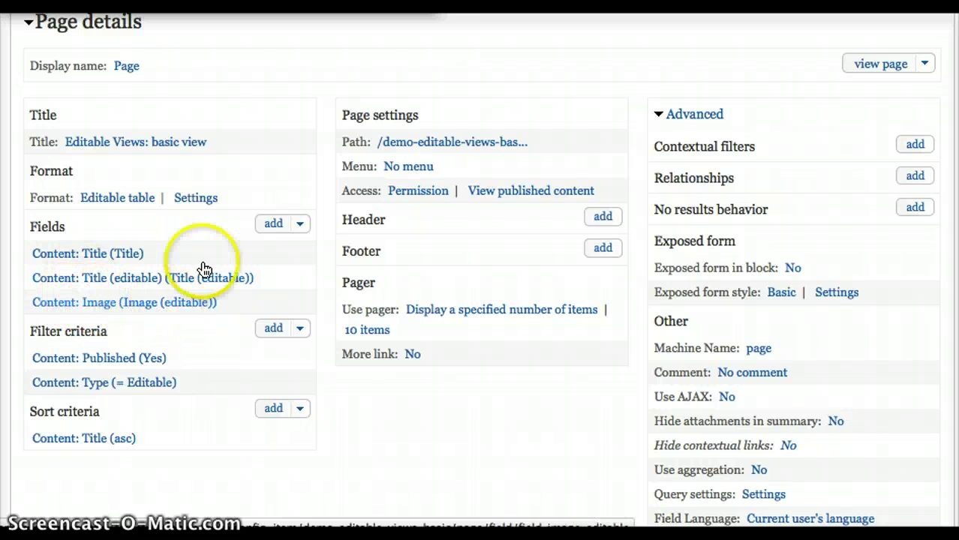
# Add the "Content: Demo node field (editable)" field to the view for all displays.
pyautogui.click(274, 223)
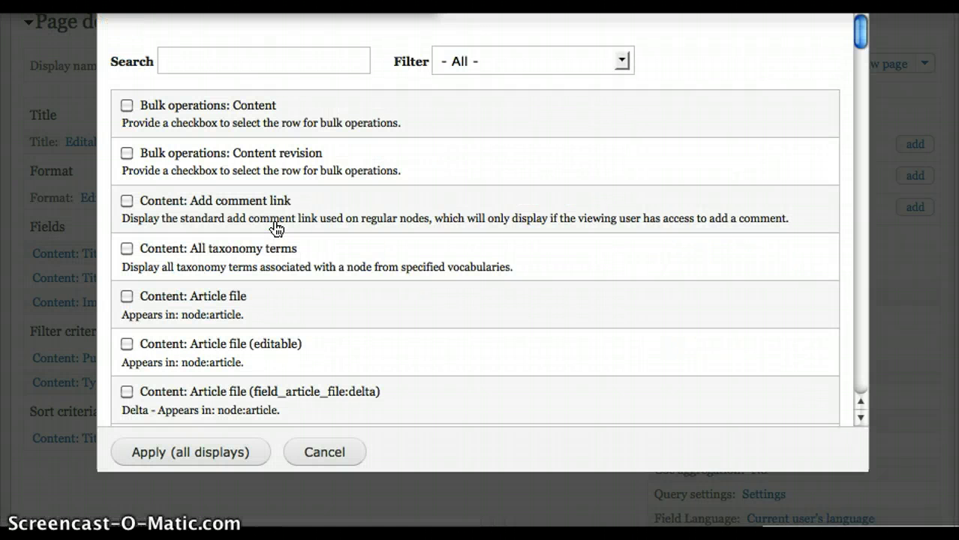
pyautogui.click(556, 64)
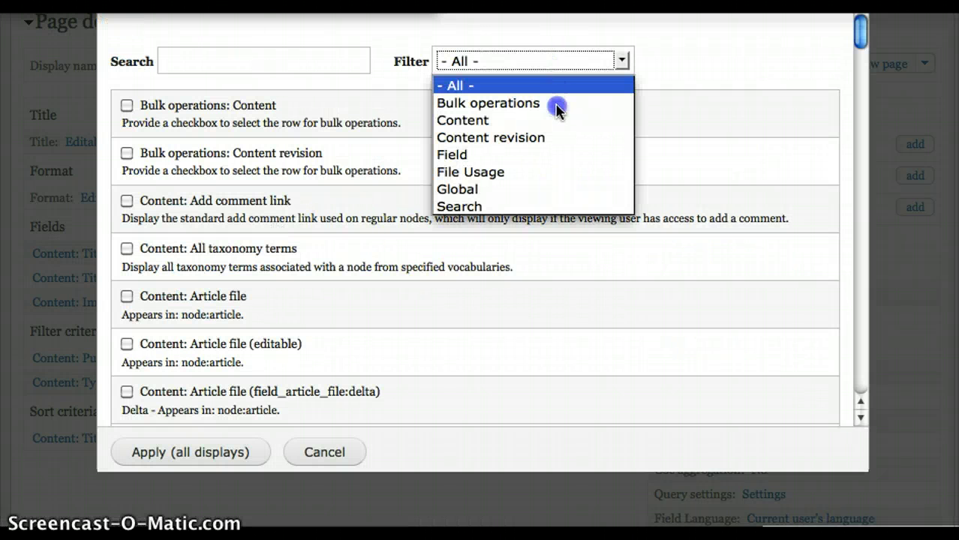
pyautogui.click(557, 116)
pyautogui.scroll(-5, 463, 248)
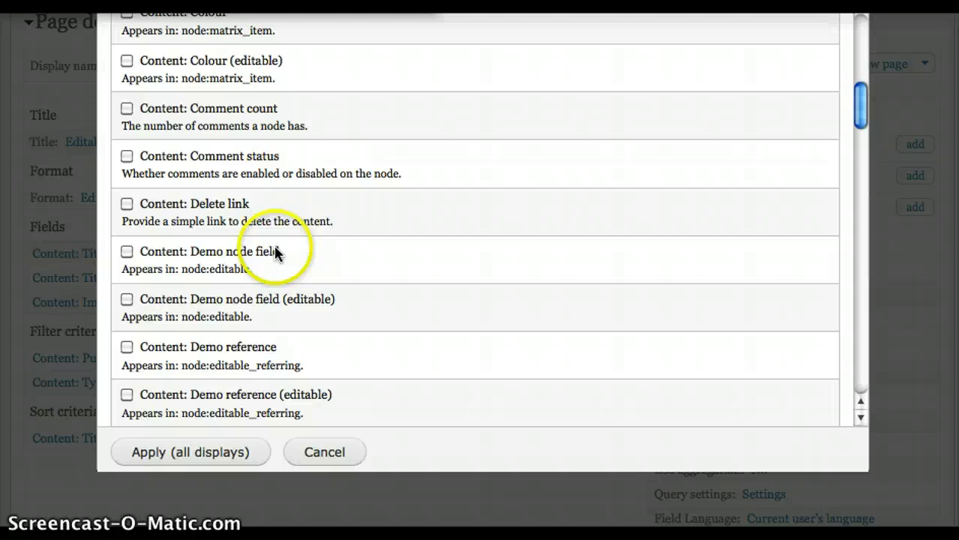
pyautogui.click(127, 300)
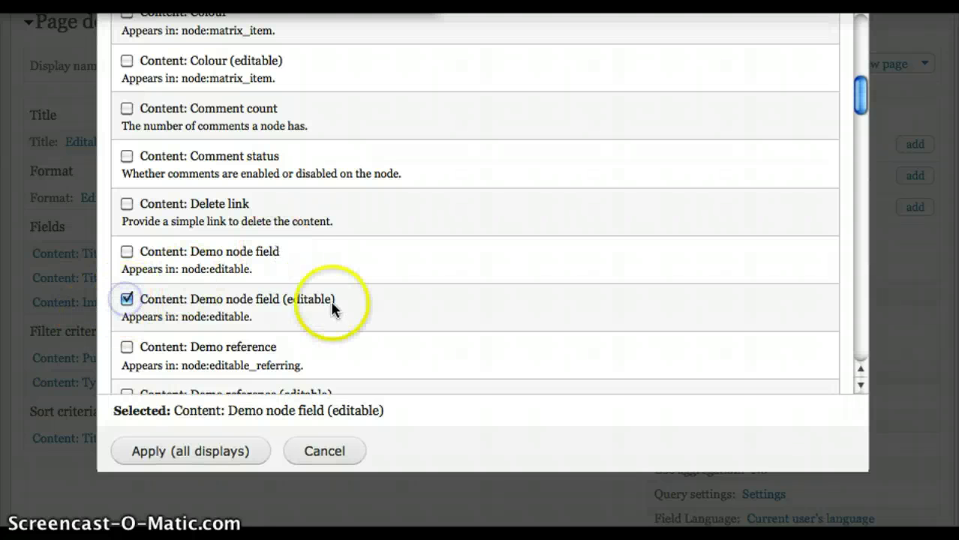
pyautogui.scroll(-1, 336, 301)
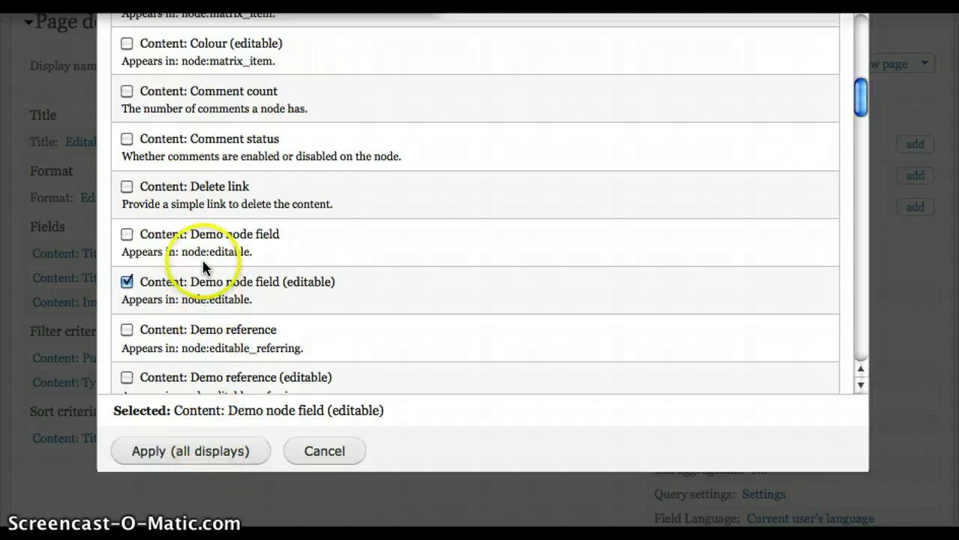
pyautogui.click(173, 453)
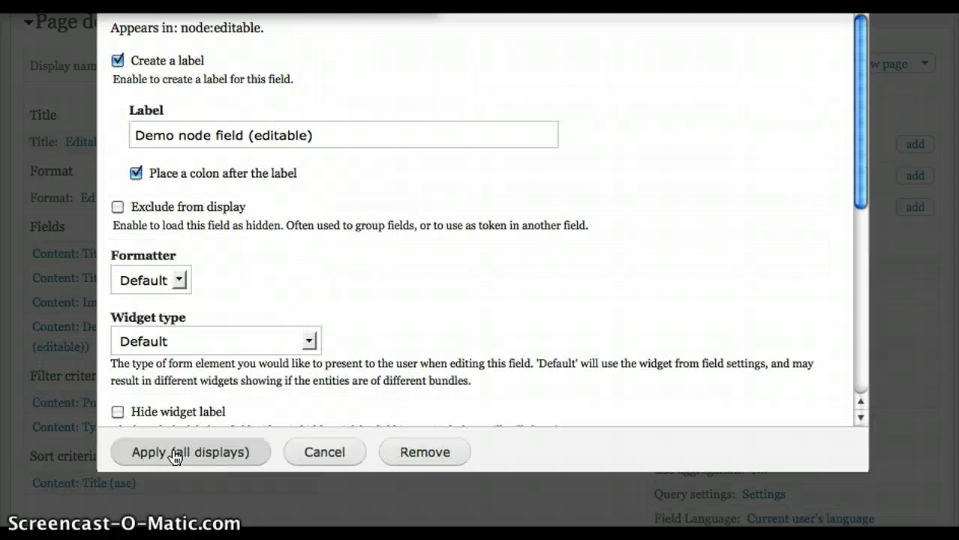
# Examine the new field's widget type choices and its label and description hiding options, keeping the widget type at Default.
pyautogui.scroll(-5, 263, 242)
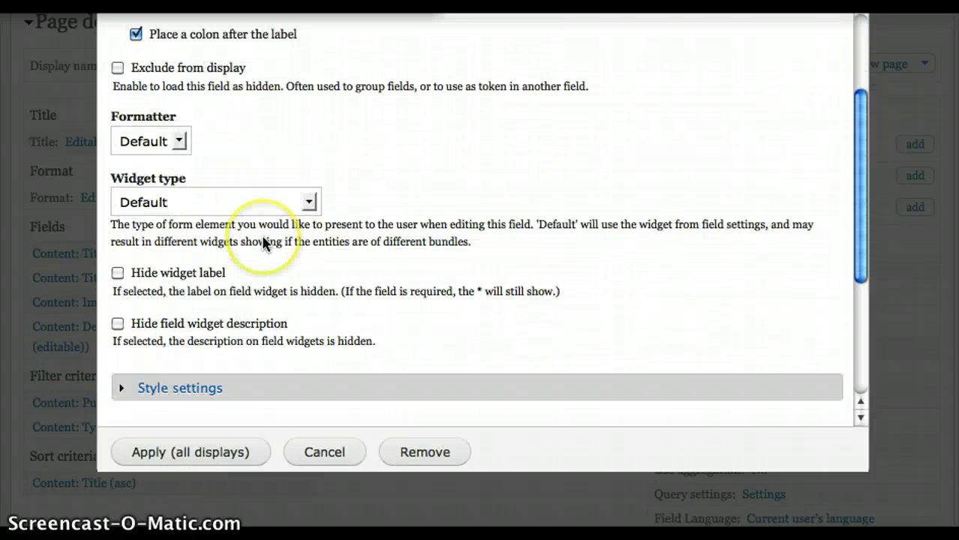
pyautogui.click(180, 201)
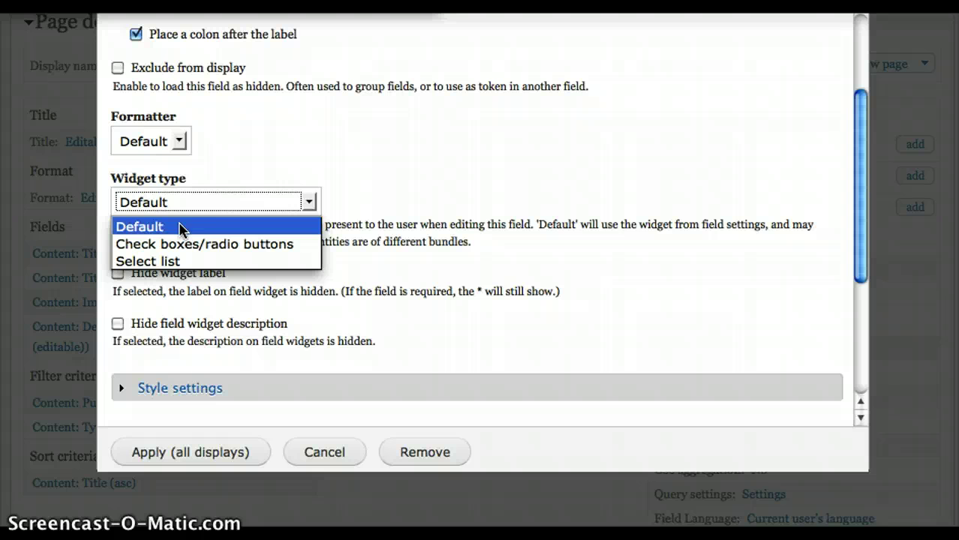
pyautogui.moveTo(182, 229); pyautogui.dragTo(182, 250)
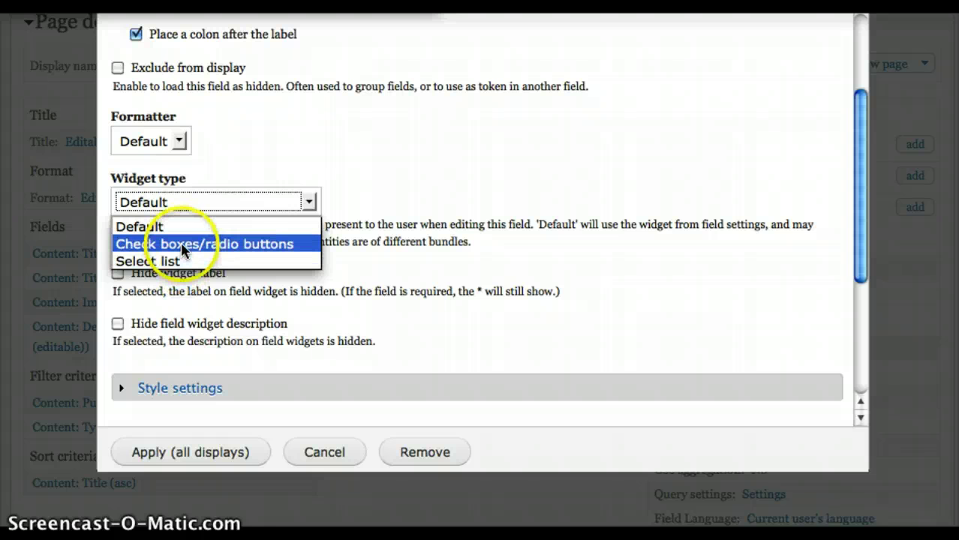
pyautogui.click(182, 226)
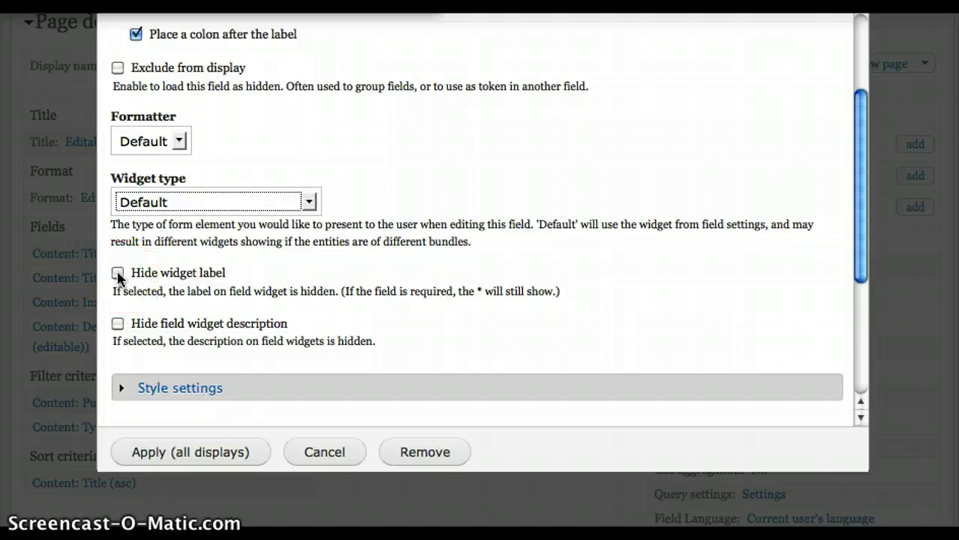
pyautogui.click(121, 323)
pyautogui.click(211, 300)
pyautogui.scroll(-1, 213, 302)
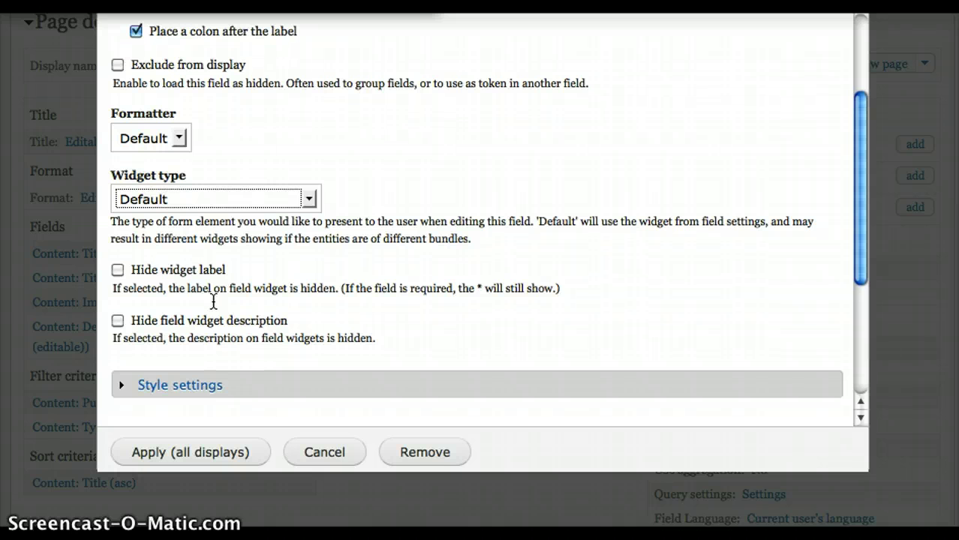
pyautogui.scroll(-3, 213, 302)
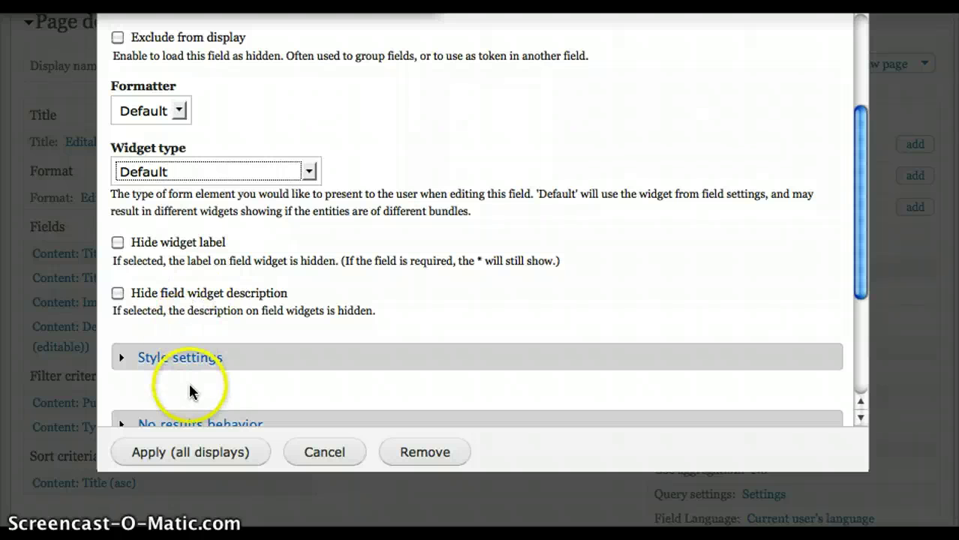
# Apply the Demo node field's settings to all displays and save the view.
pyautogui.click(192, 451)
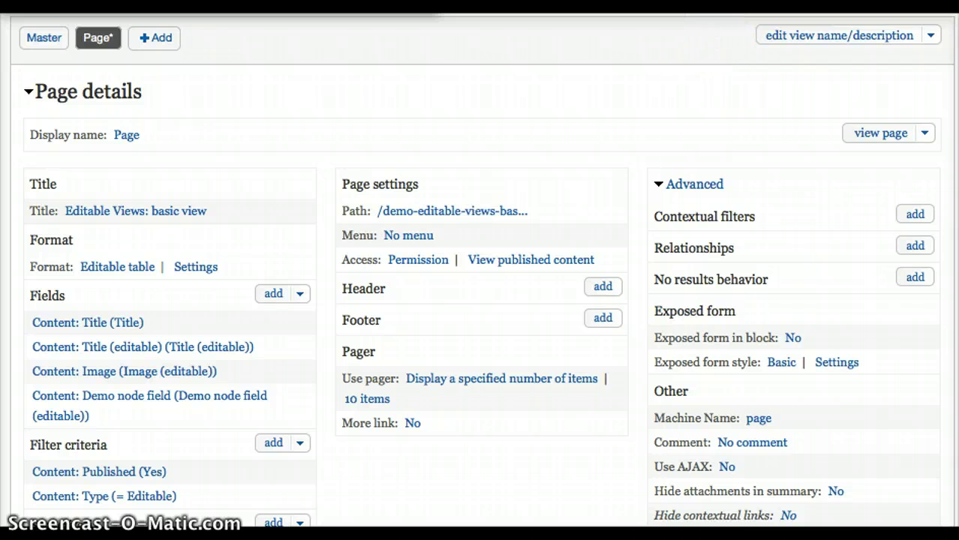
pyautogui.scroll(2, 787, 64)
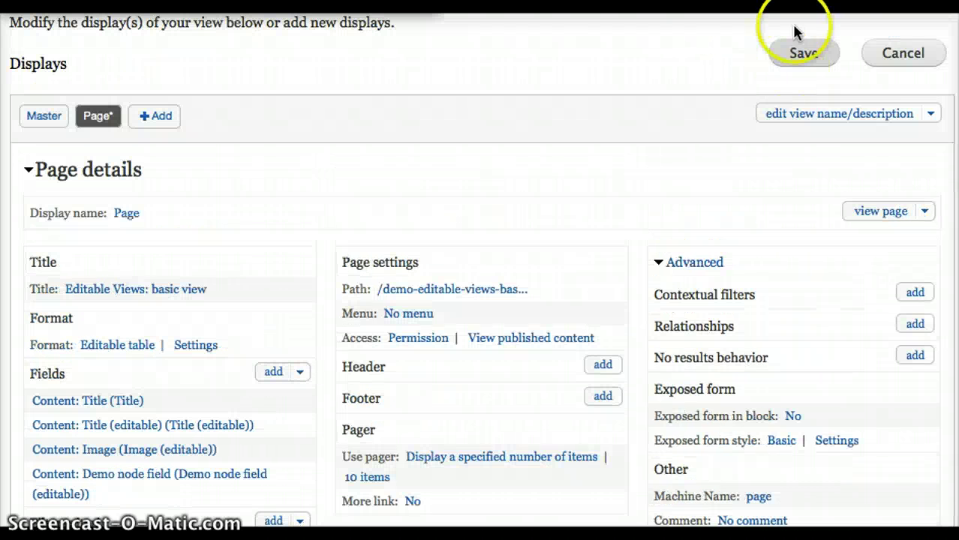
pyautogui.click(797, 52)
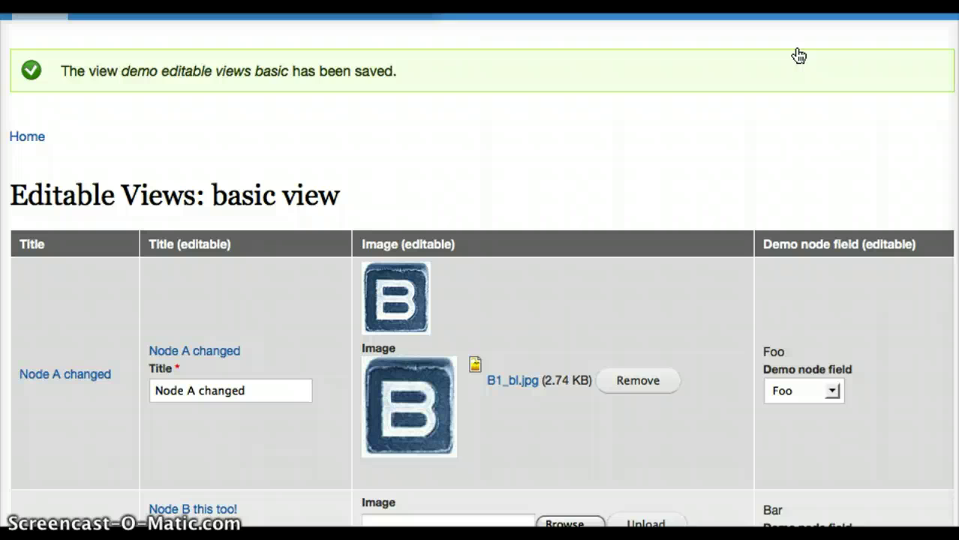
pyautogui.click(665, 108)
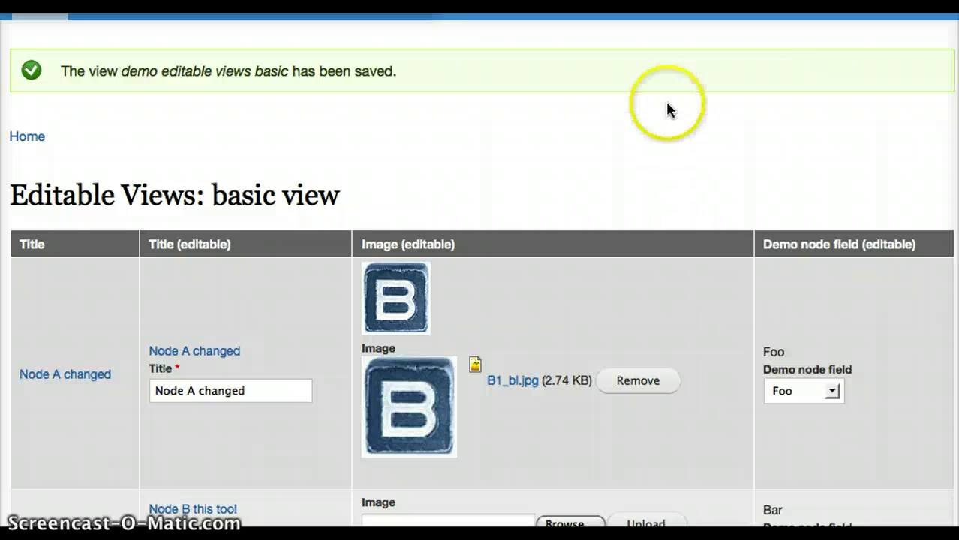
# Set the Demo node field of the Node B row to Foo.
pyautogui.scroll(-4, 667, 109)
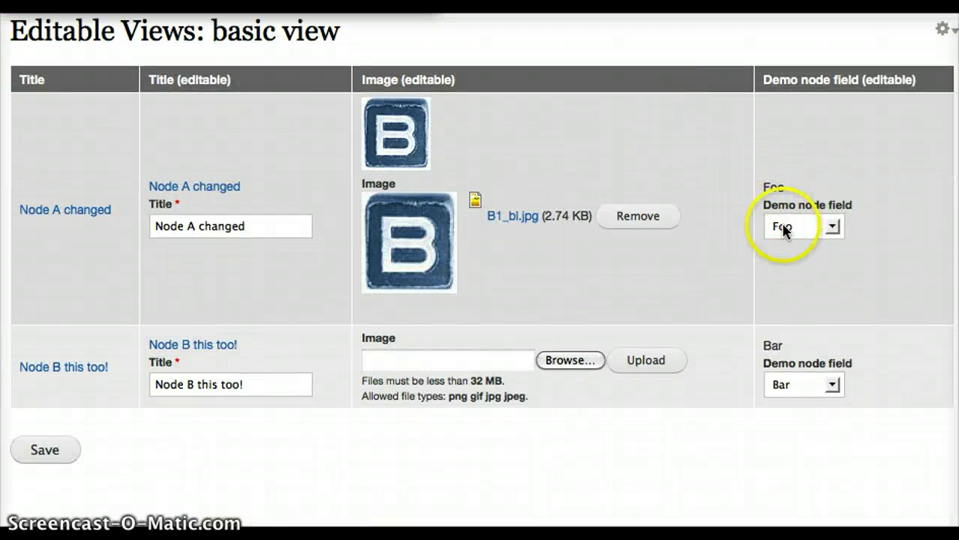
pyautogui.click(791, 386)
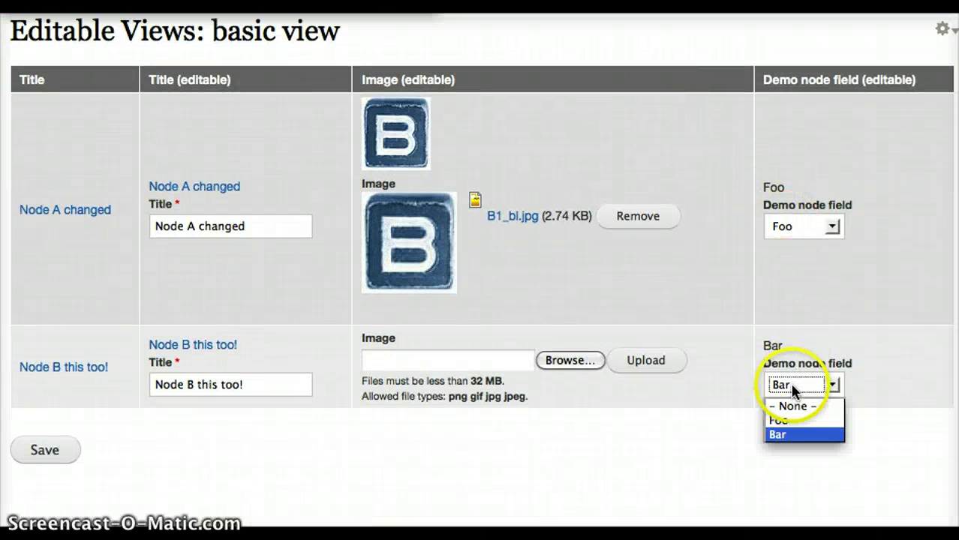
pyautogui.click(793, 425)
# Shorten the editable titles to Node B and Node A in their rows and save the table's changes.
pyautogui.scroll(-2, 385, 466)
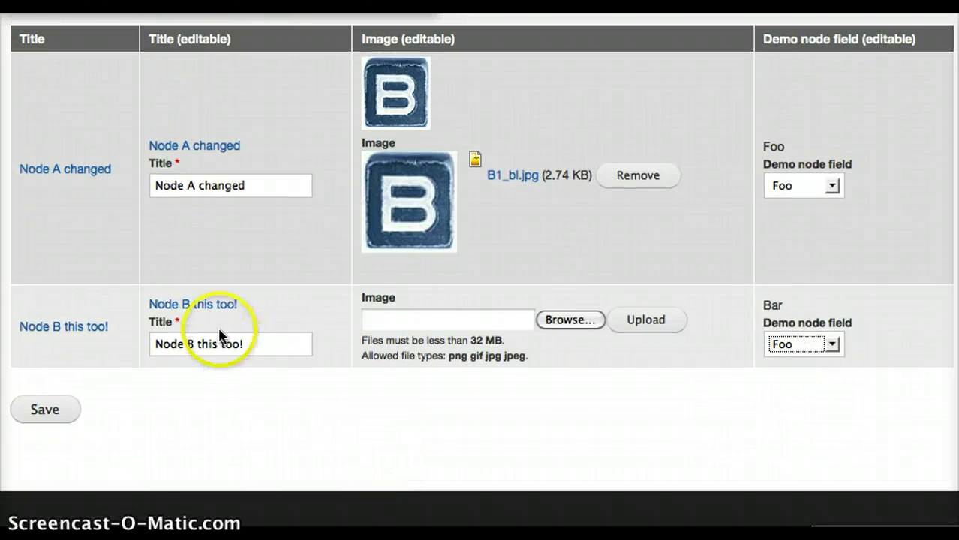
pyautogui.moveTo(251, 344); pyautogui.dragTo(202, 347)
pyautogui.press('BackSpace')
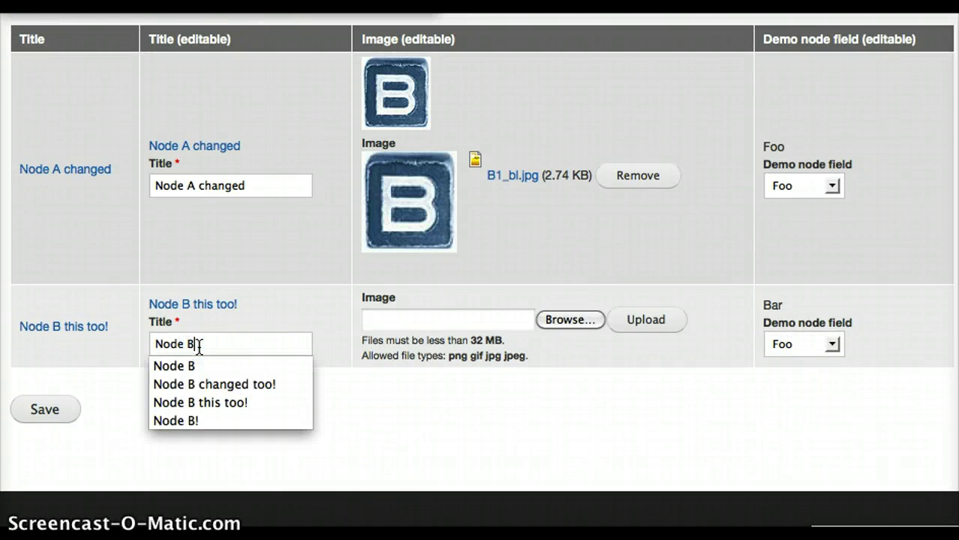
pyautogui.click(237, 188)
pyautogui.moveTo(246, 187); pyautogui.dragTo(189, 186)
pyautogui.press('BackSpace')
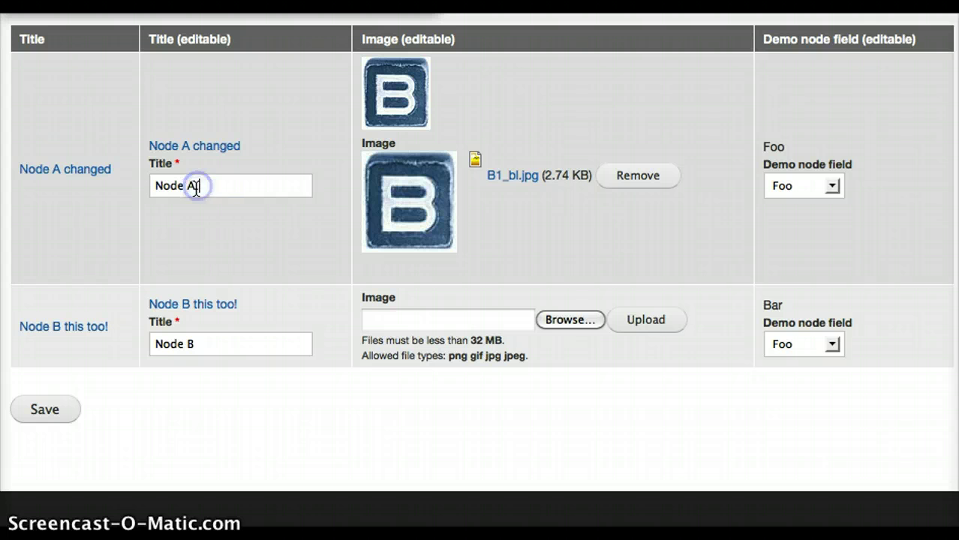
pyautogui.click(62, 409)
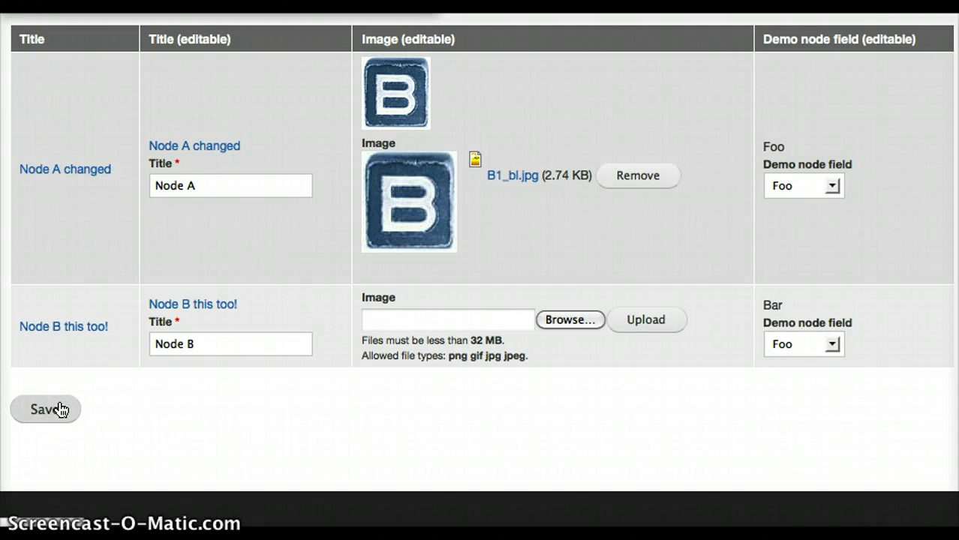
pyautogui.scroll(-5, 60, 407)
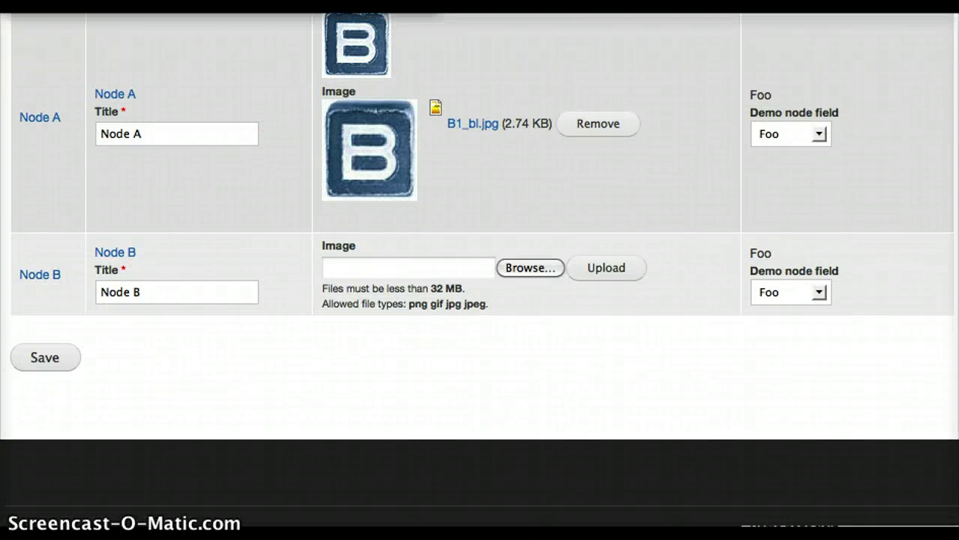
pyautogui.scroll(1, 366, 238)
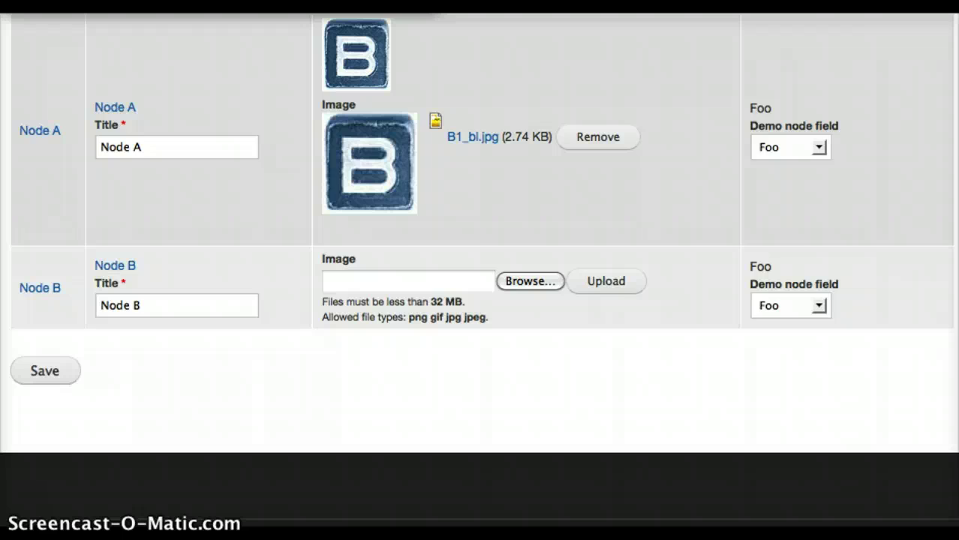
# Open the "Editable Views: relationship" page and fill the Demo profile field in the Node B row with "Here is a value".
pyautogui.click(402, 184)
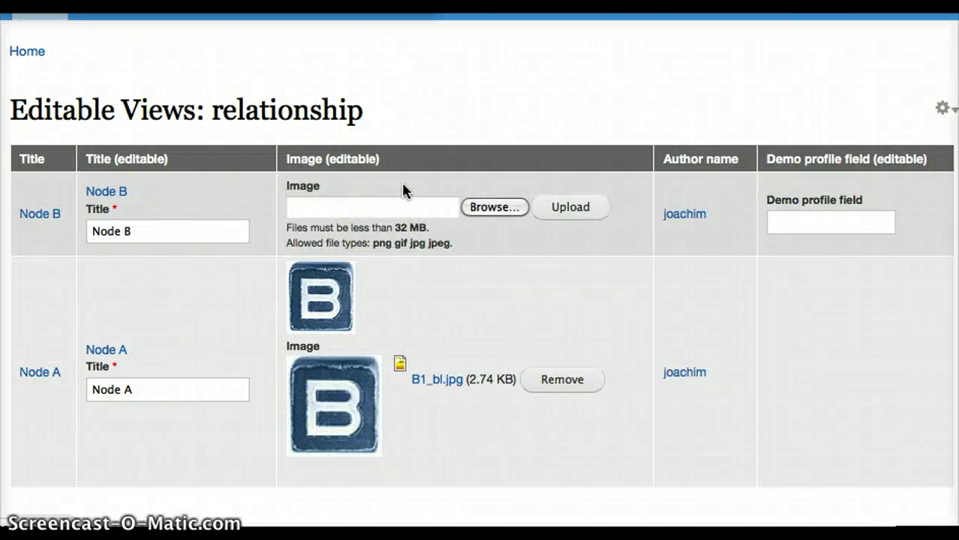
pyautogui.scroll(-4, 402, 189)
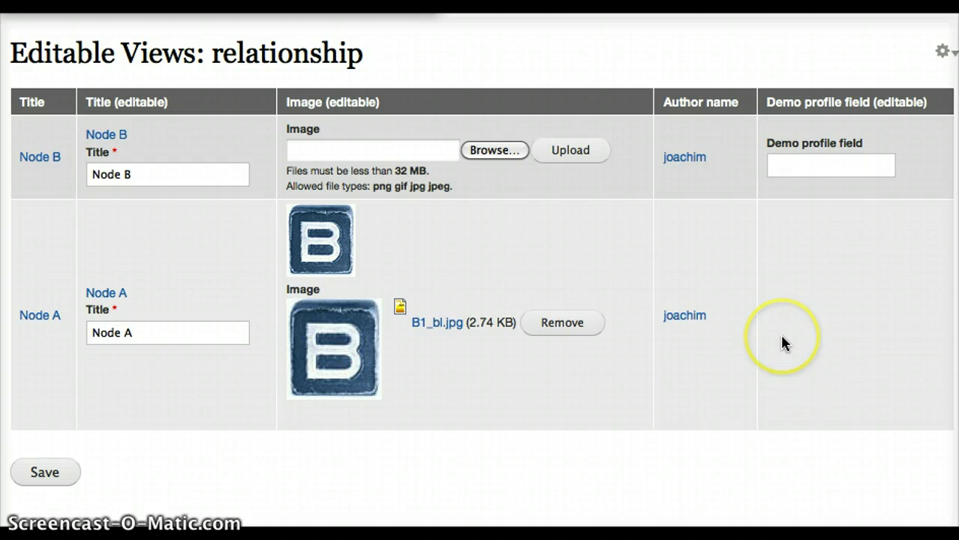
pyautogui.scroll(-1, 783, 343)
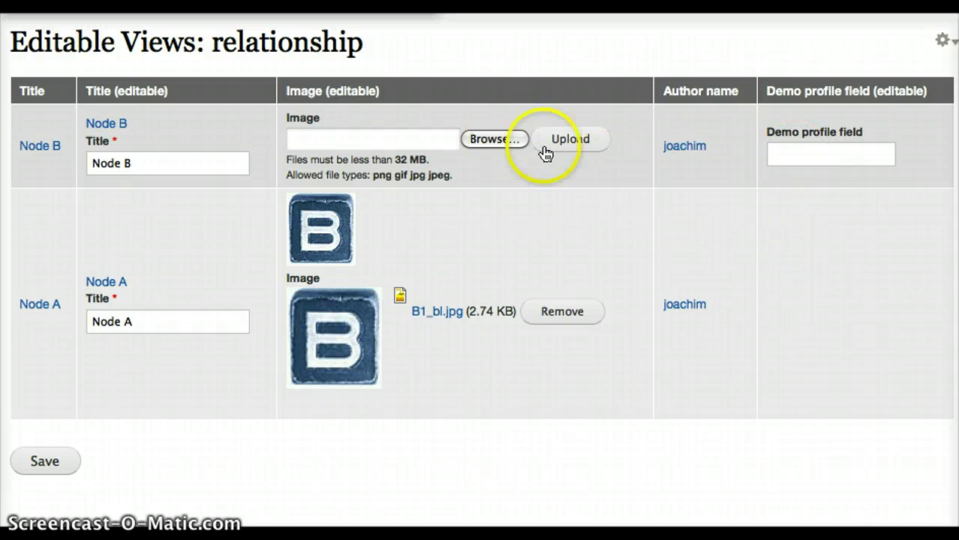
pyautogui.scroll(-2, 721, 326)
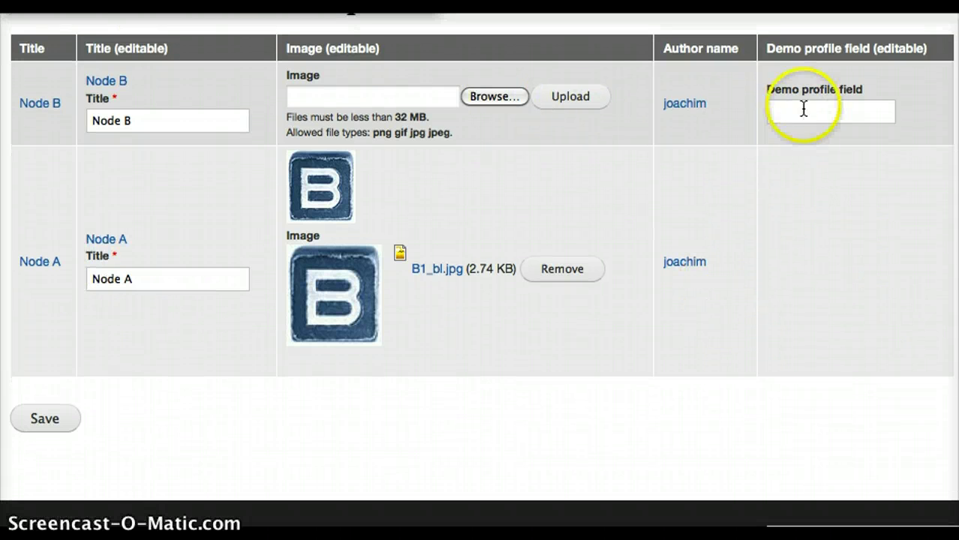
pyautogui.click(798, 114)
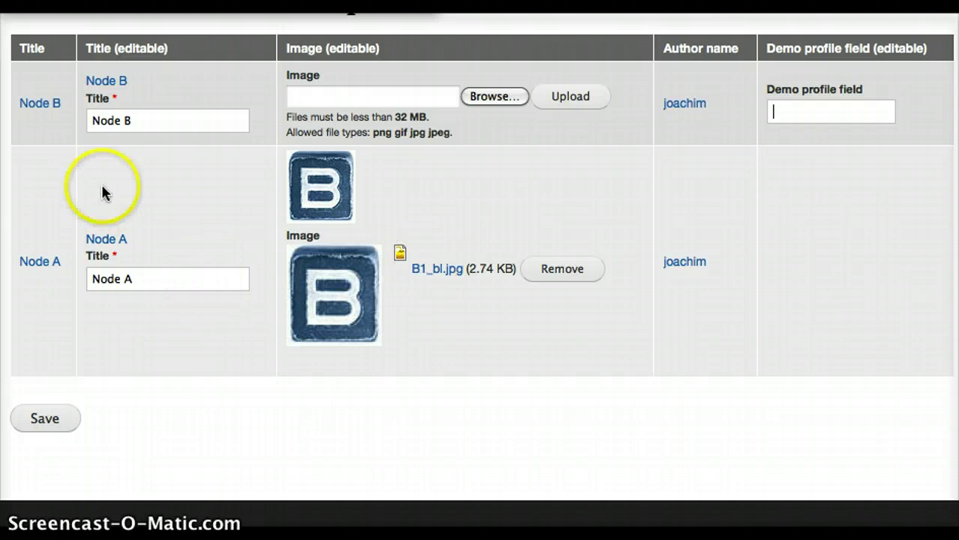
pyautogui.scroll(-1, 102, 191)
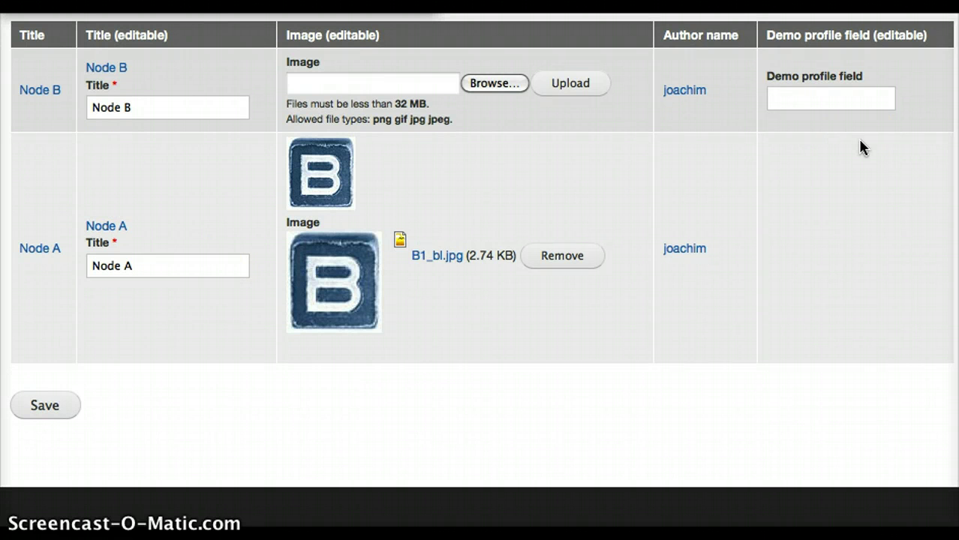
pyautogui.write('Here is a valu')
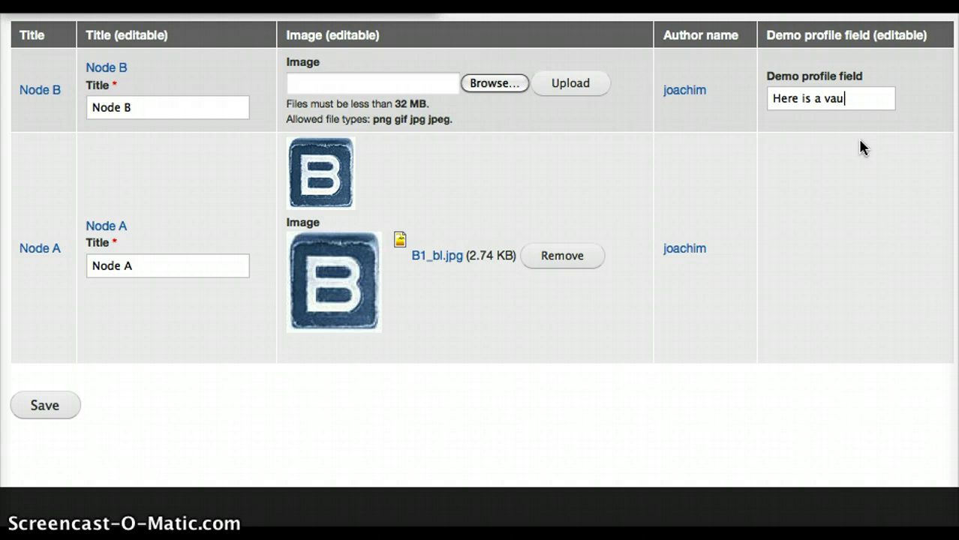
pyautogui.press('BackSpace')
pyautogui.write('lue')
# Set the Node B row's title to "Node B changed" and save the table's changes.
pyautogui.click(236, 107)
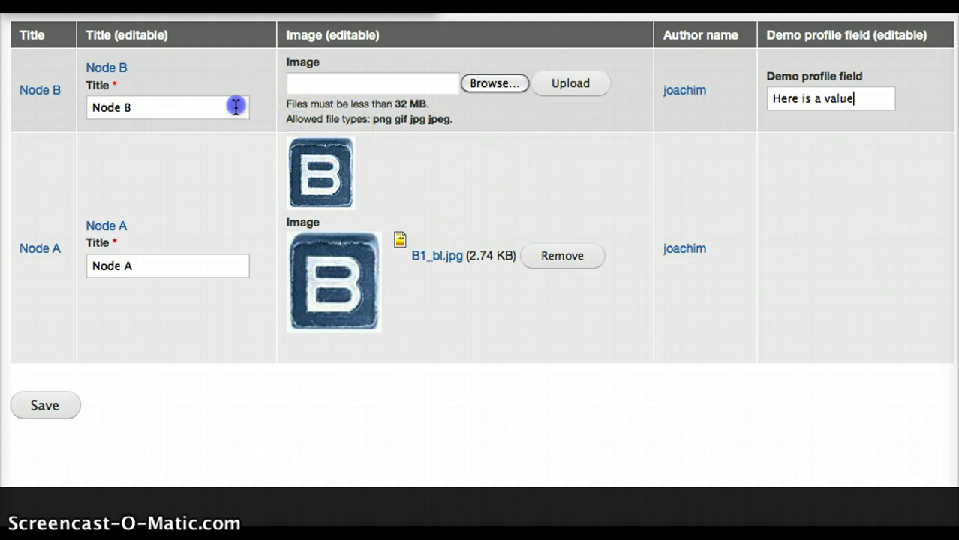
pyautogui.write('changed')
pyautogui.click(177, 184)
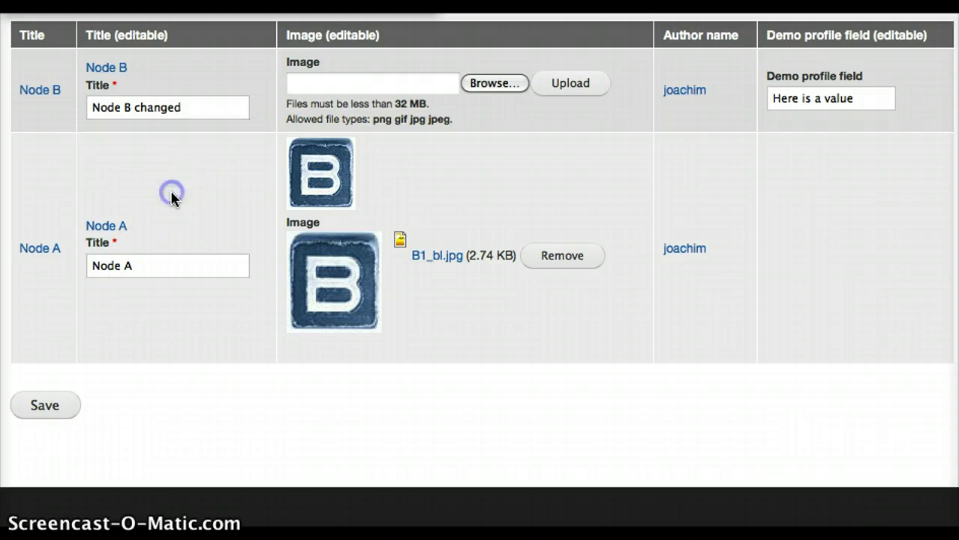
pyautogui.click(39, 411)
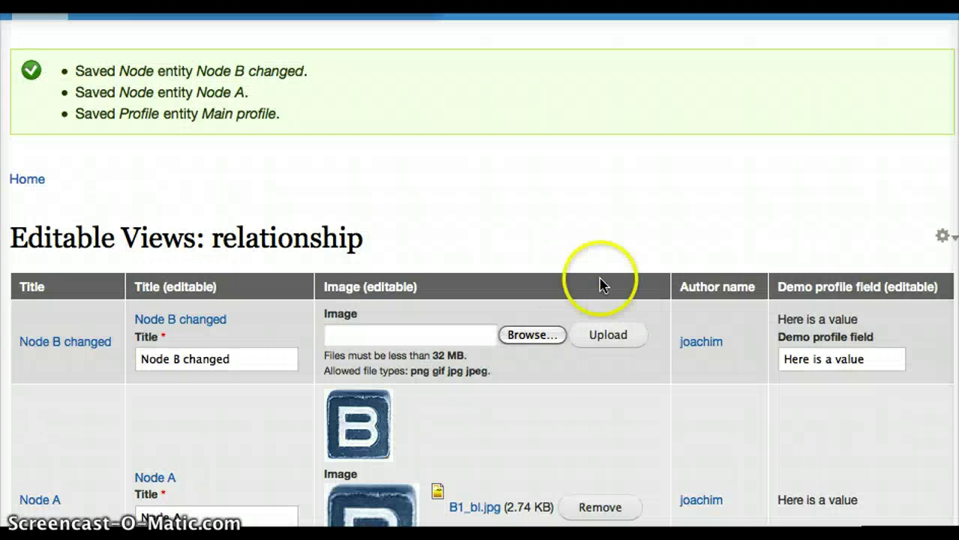
# Open the author's user page from the table to check its Demo profile field, and go back.
pyautogui.scroll(-5, 604, 278)
pyautogui.click(700, 130)
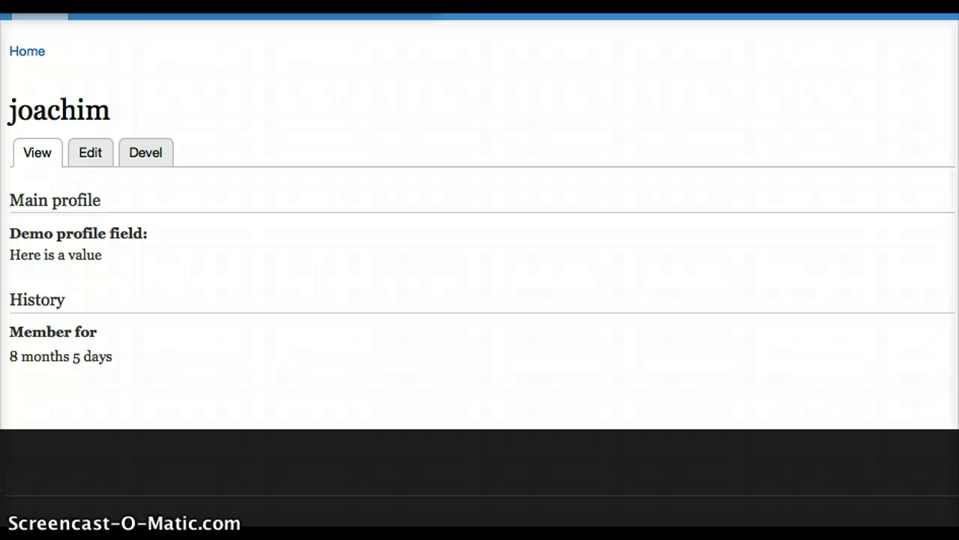
pyautogui.hotkey('alt', 'Left')
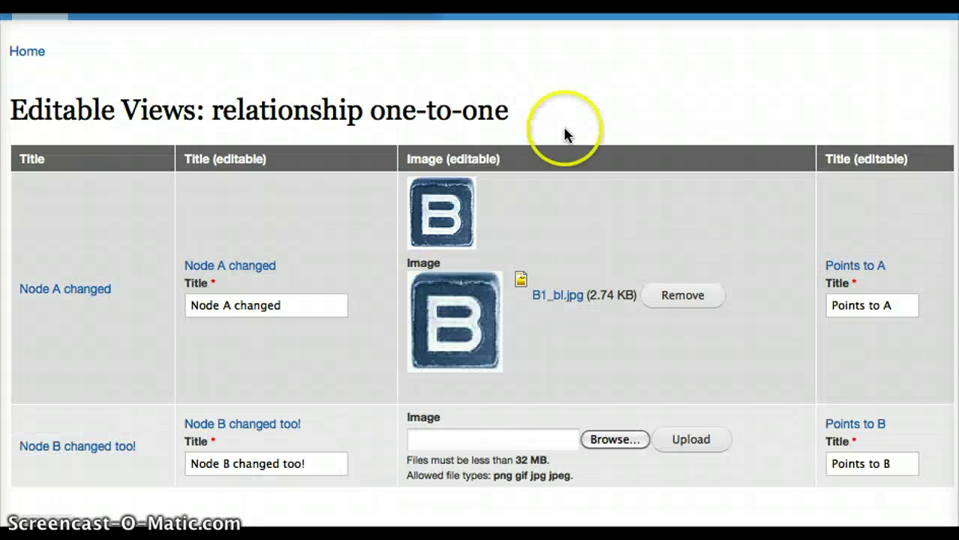
# In the one-to-one relationship view, change the related node's title in the Node A row to "Points to A!!!".
pyautogui.scroll(-3, 564, 134)
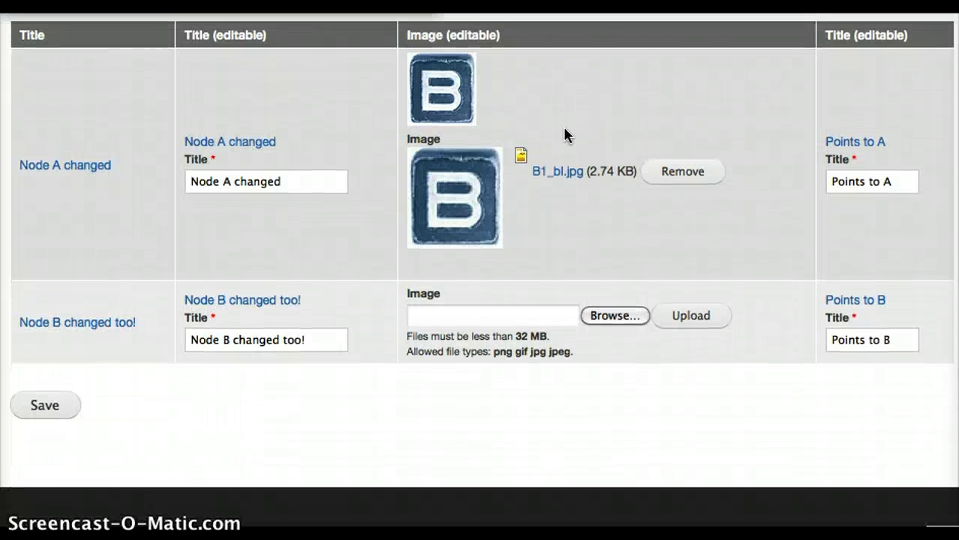
pyautogui.scroll(-1, 564, 134)
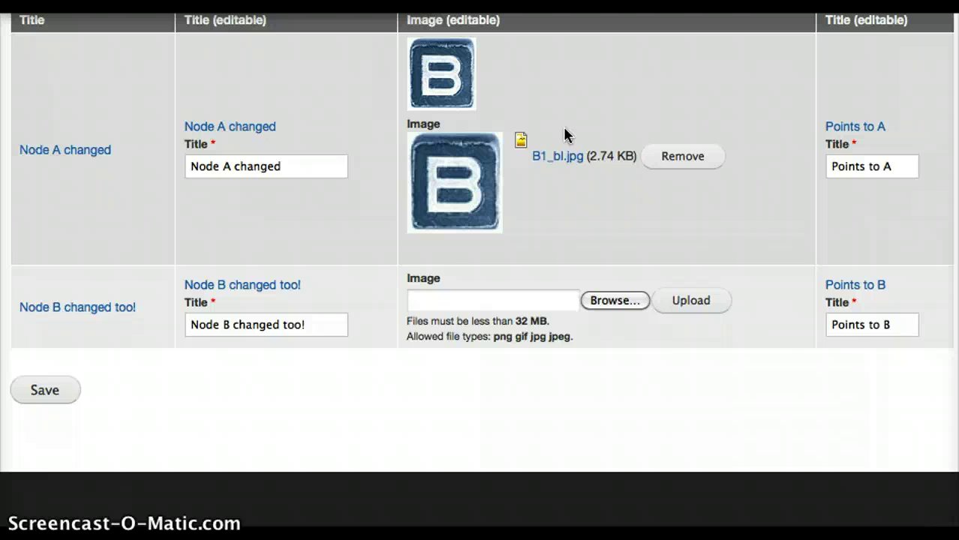
pyautogui.scroll(-1, 564, 133)
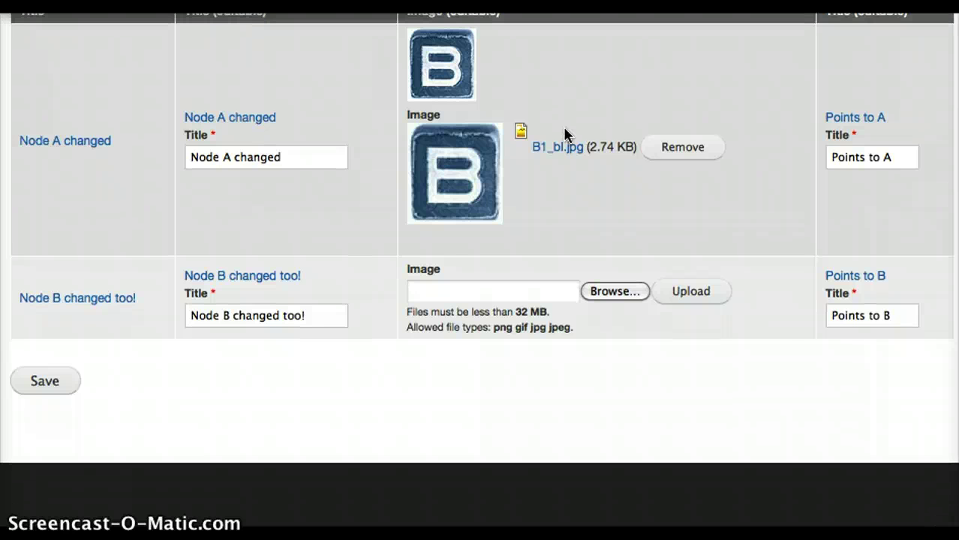
pyautogui.click(898, 159)
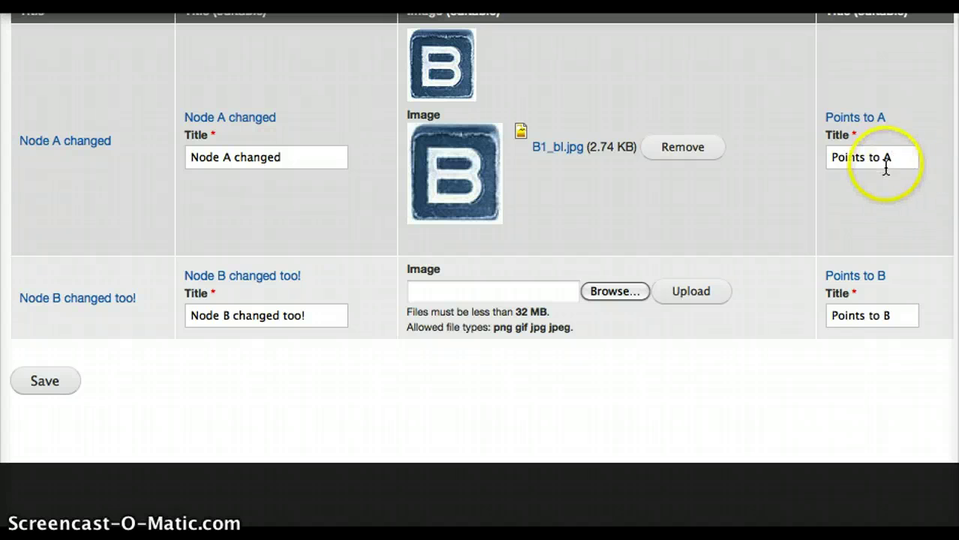
pyautogui.scroll(1, 885, 169)
pyautogui.click(900, 187)
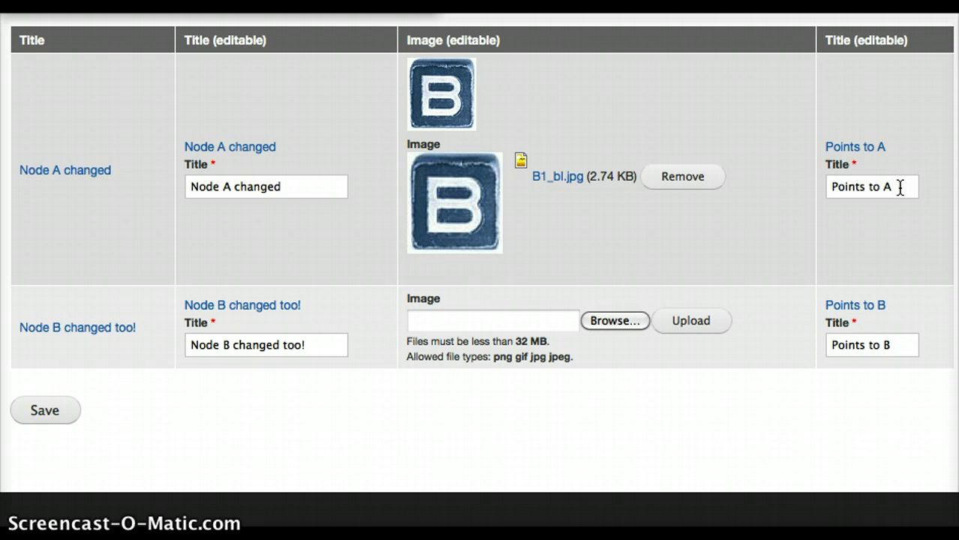
pyautogui.click(855, 189)
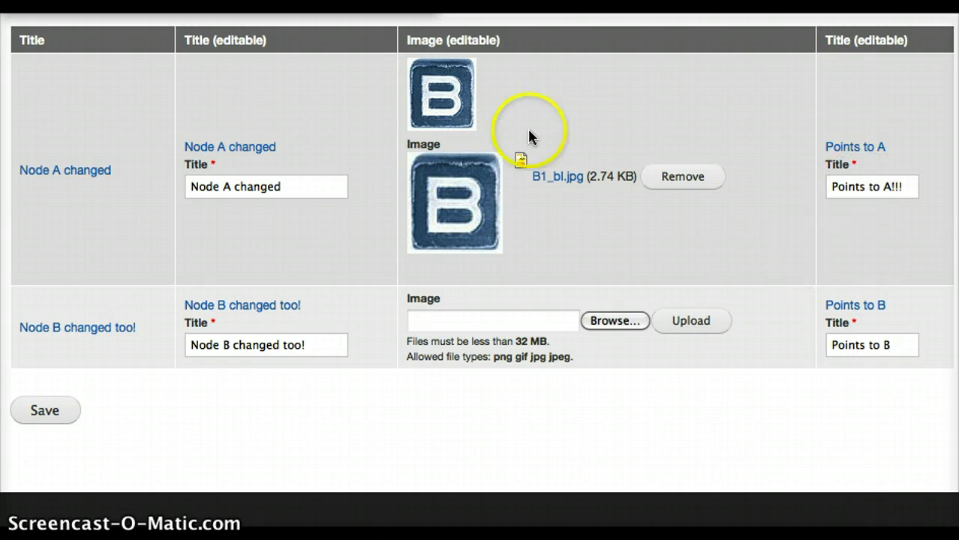
# Set the main node titles to Node A and Node B in the one-to-one relationship view and save the changes.
pyautogui.doubleClick(253, 189)
pyautogui.press('BackSpace')
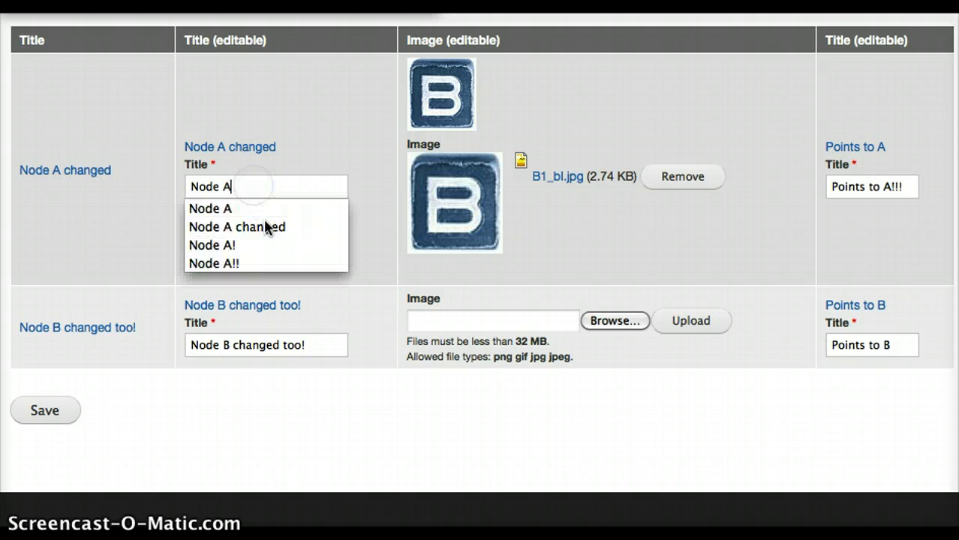
pyautogui.doubleClick(288, 347)
pyautogui.moveTo(287, 347); pyautogui.dragTo(235, 344)
pyautogui.press('BackSpace')
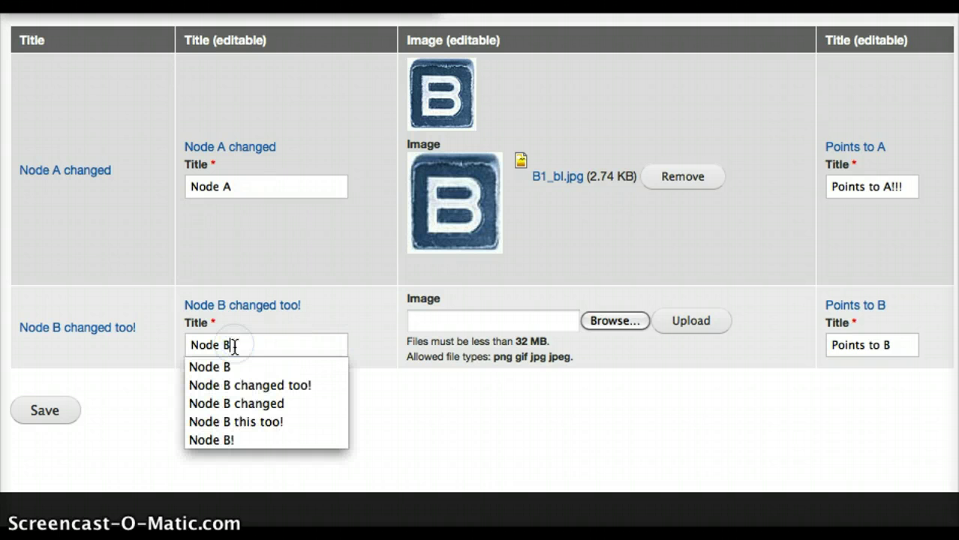
pyautogui.click(85, 388)
pyautogui.click(71, 410)
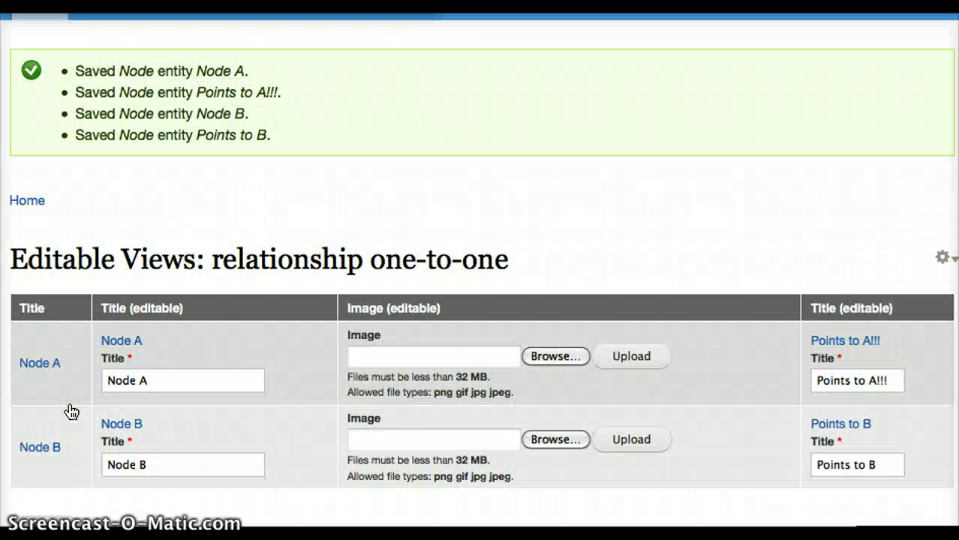
pyautogui.scroll(-5, 293, 339)
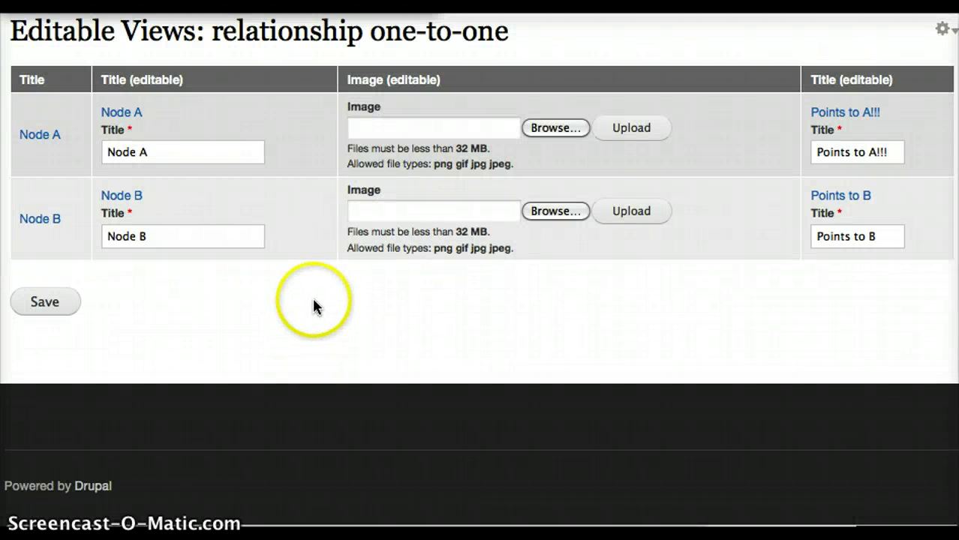